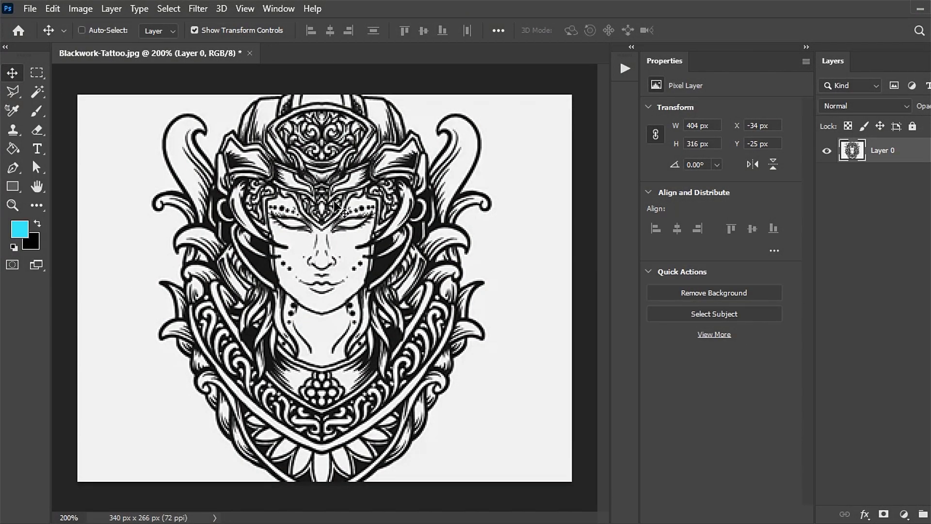
Step: Zoom and pan over the face and leaf ornaments to inspect the pixelation
key("ctrl+plus")
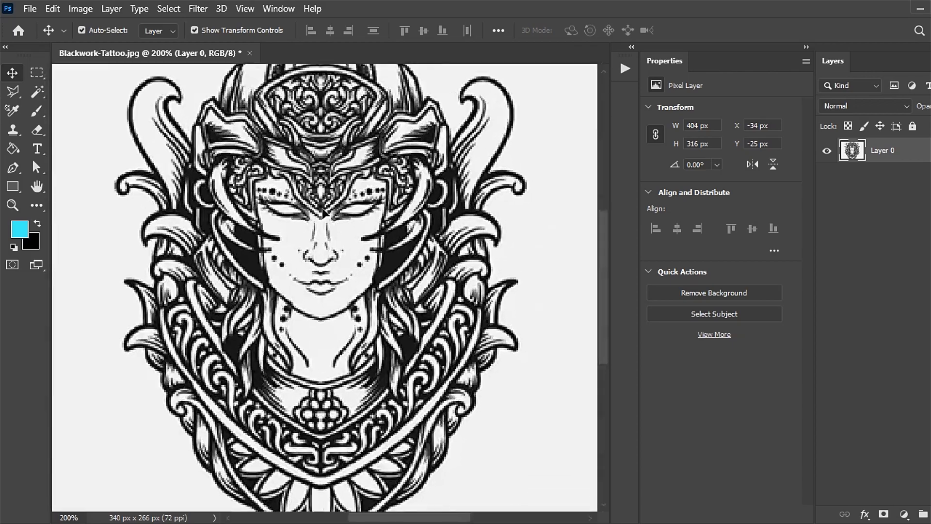
key("ctrl+plus")
key("ctrl+plus")
key("ctrl+plus")
key("ctrl+plus")
key("ctrl+plus")
left_click_drag(391, 260, 330, 362)
mouse_move(401, 239)
left_mouse_down()
mouse_move(156, 318)
mouse_move(421, 318)
left_mouse_up()
left_click_drag(398, 282, 426, 329)
key("ctrl+minus")
key("ctrl+minus")
key("ctrl+minus")
key("ctrl+minus")
key("ctrl+minus")
key("ctrl+minus")
key("ctrl+minus")
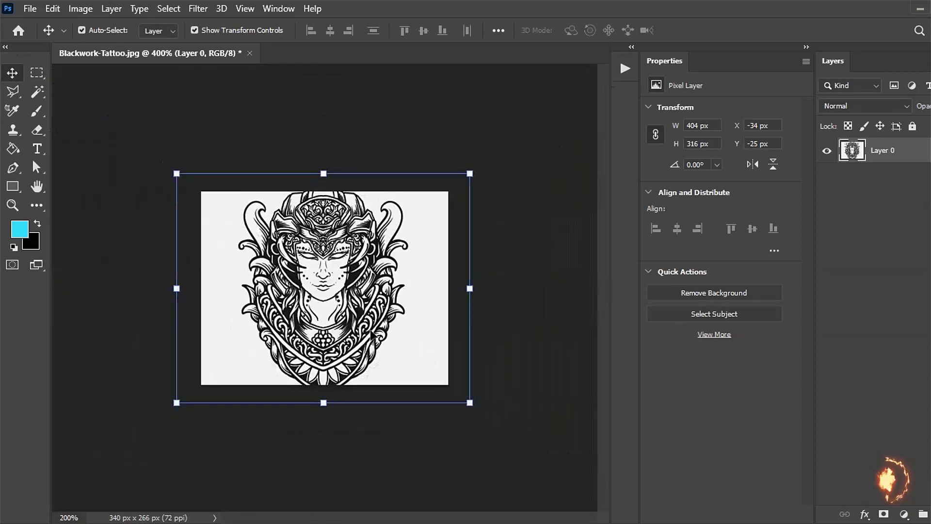
key("ctrl+plus")
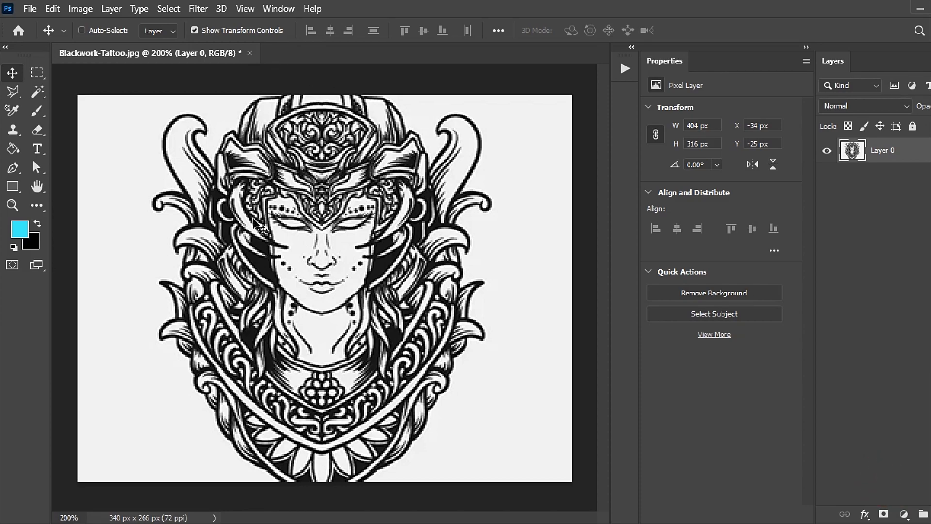
Step: Zoom in closer on the right side of the face, then back out to the whole tattoo
key("ctrl")
key("ctrl+plus")
mouse_move(472, 237)
left_mouse_down()
mouse_move(315, 391)
mouse_move(406, 249)
left_mouse_up()
key("h")
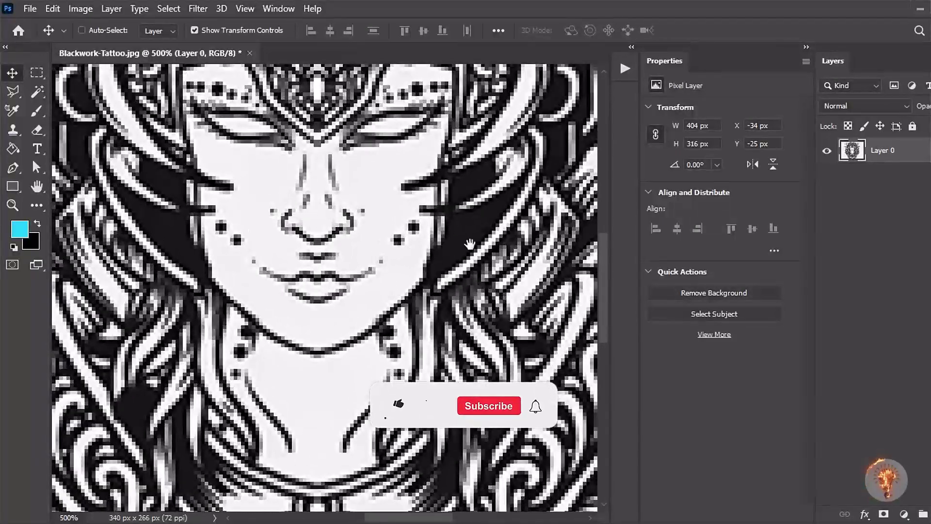
left_click_drag(407, 249, 268, 353)
key("ctrl+plus")
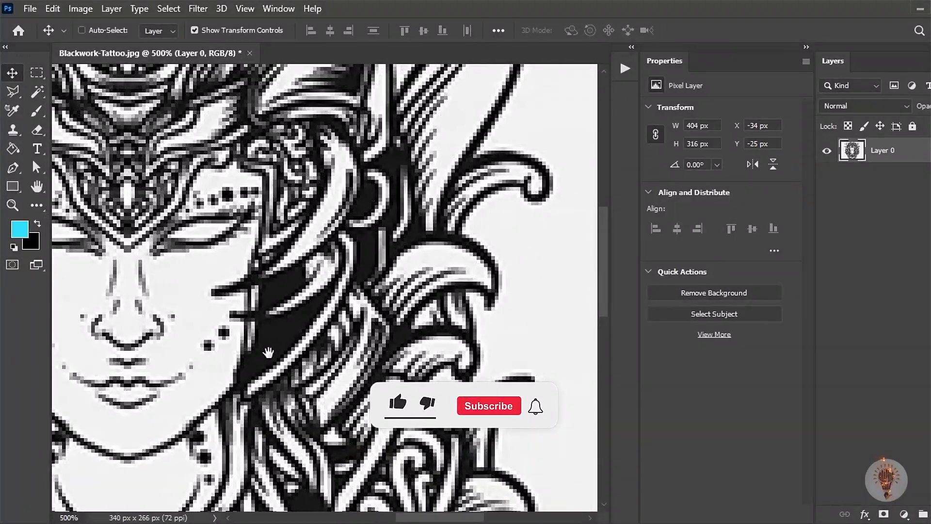
key("ctrl+minus")
key("ctrl+minus")
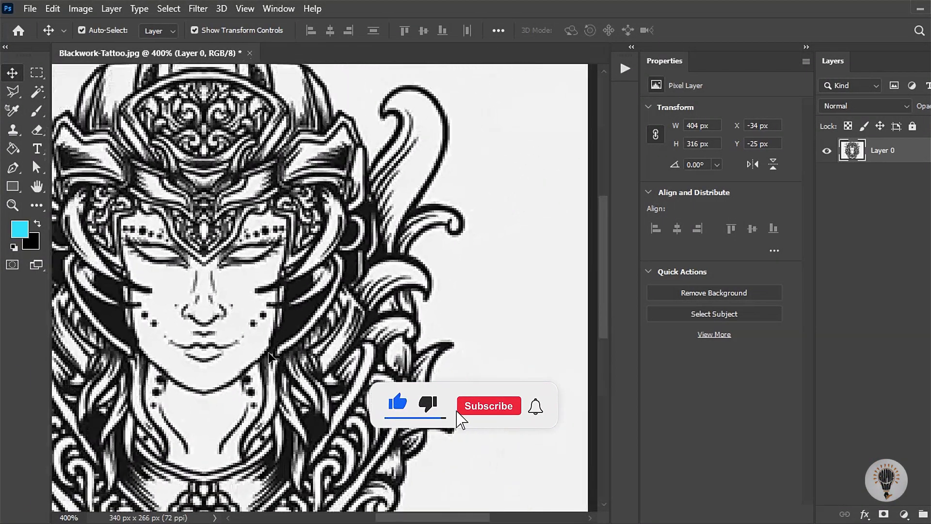
key("ctrl+minus")
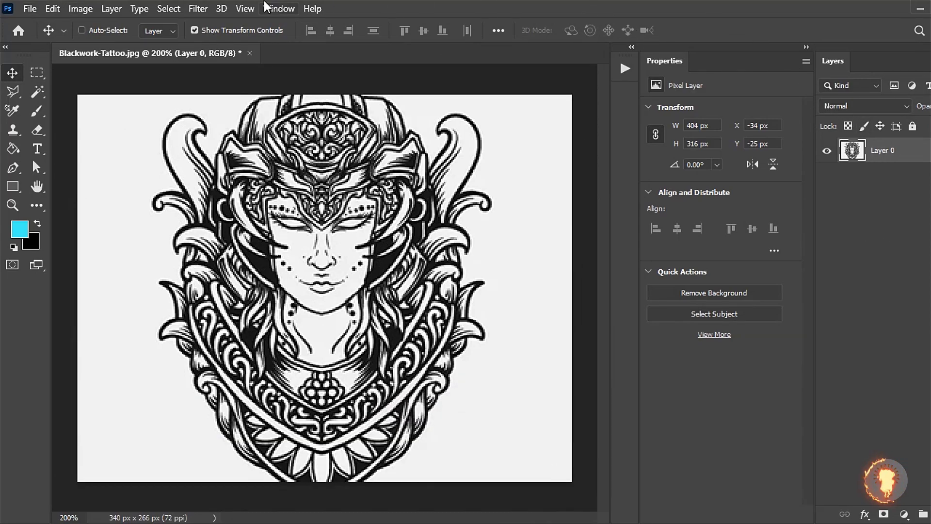
Step: Resample the image to 3400 width at 300 Pixels/Inch in Image Size
left_click(81, 8)
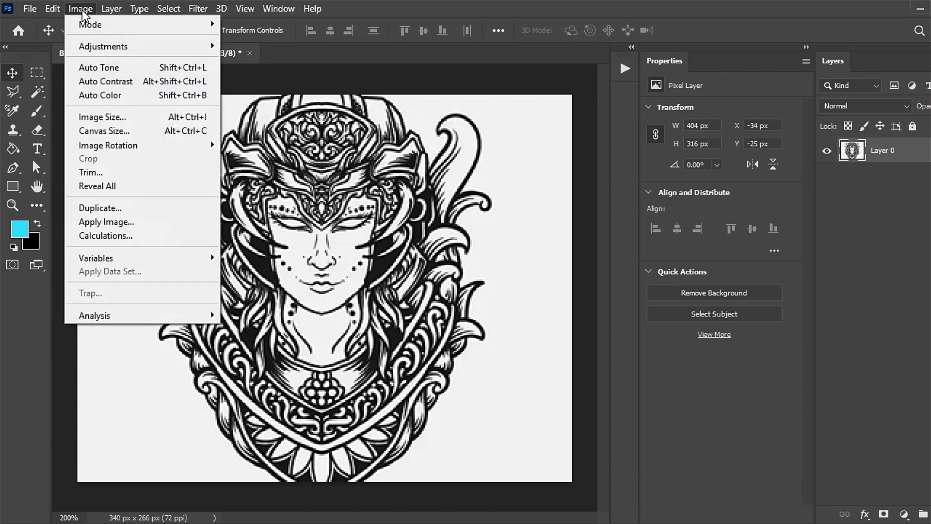
left_click(122, 119)
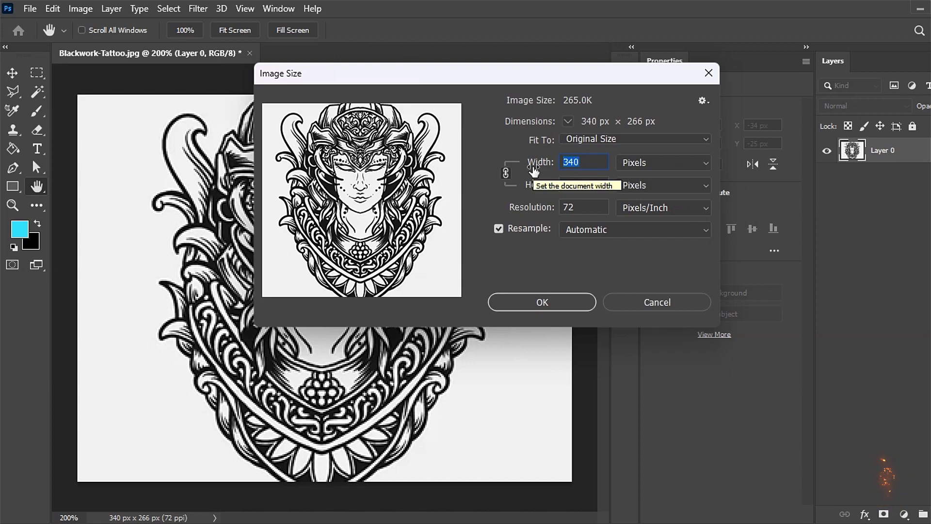
type("34")
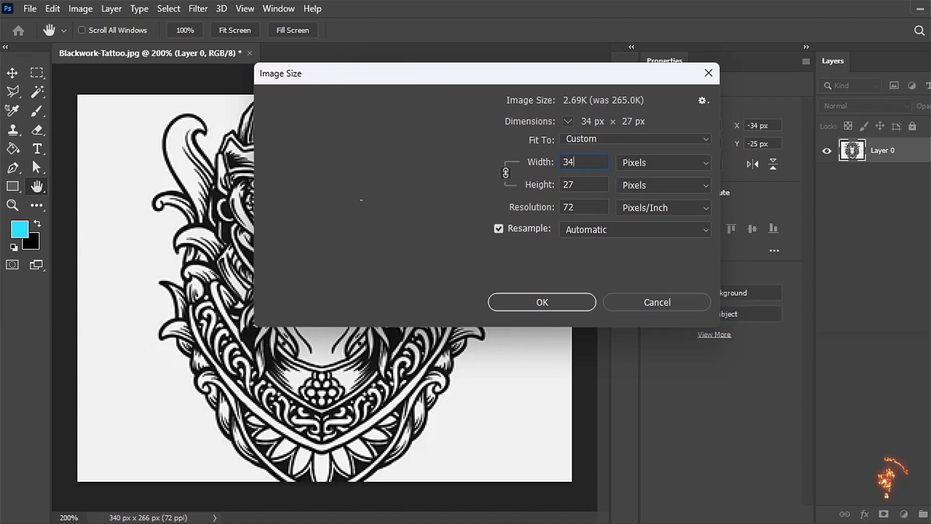
type("00")
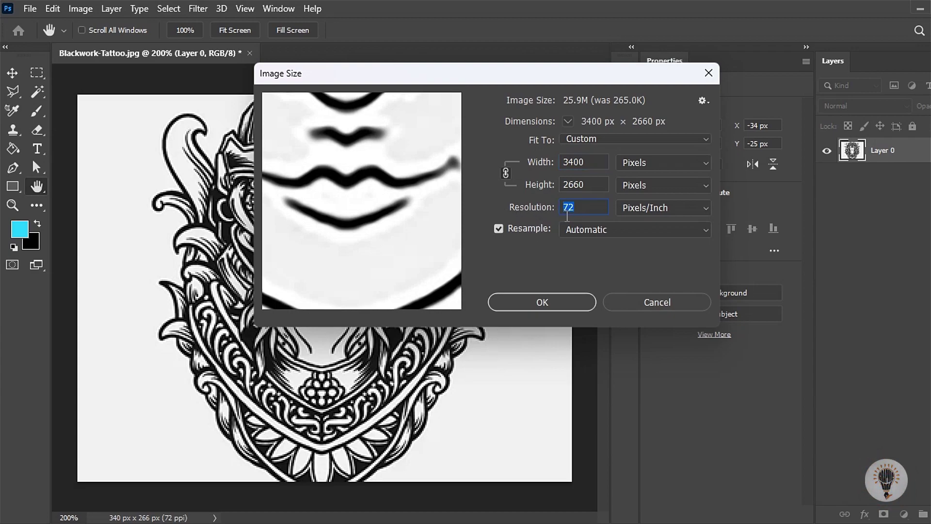
type("300")
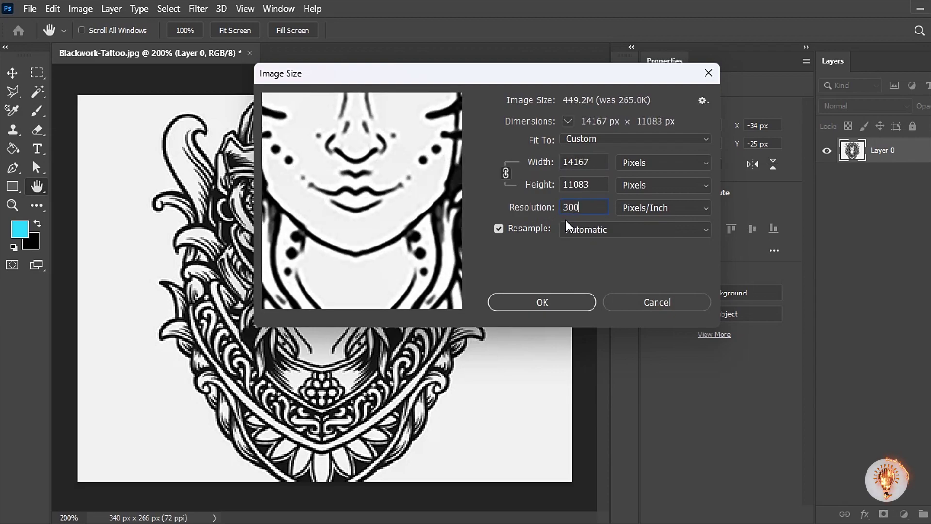
left_click(521, 308)
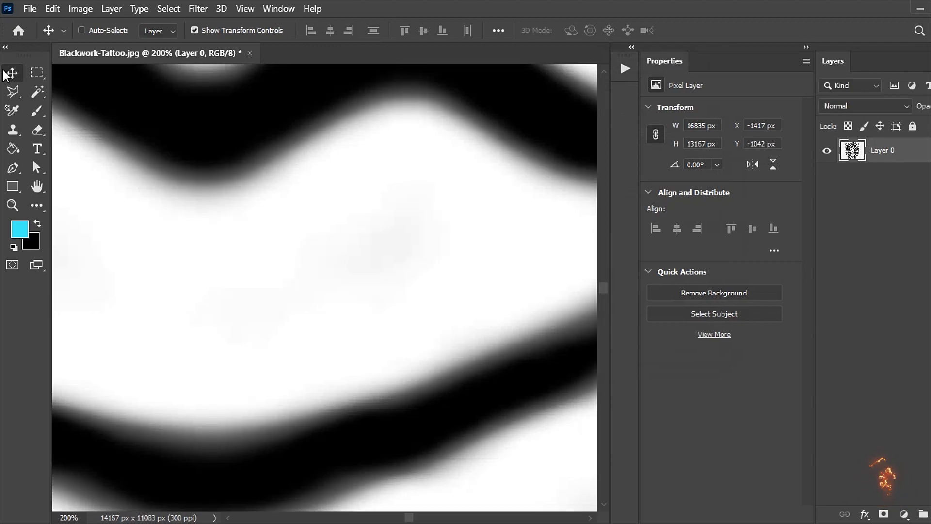
Step: Nudge the tattoo layer down and zoom around the upscaled black wave lines
left_click_drag(389, 112, 388, 222)
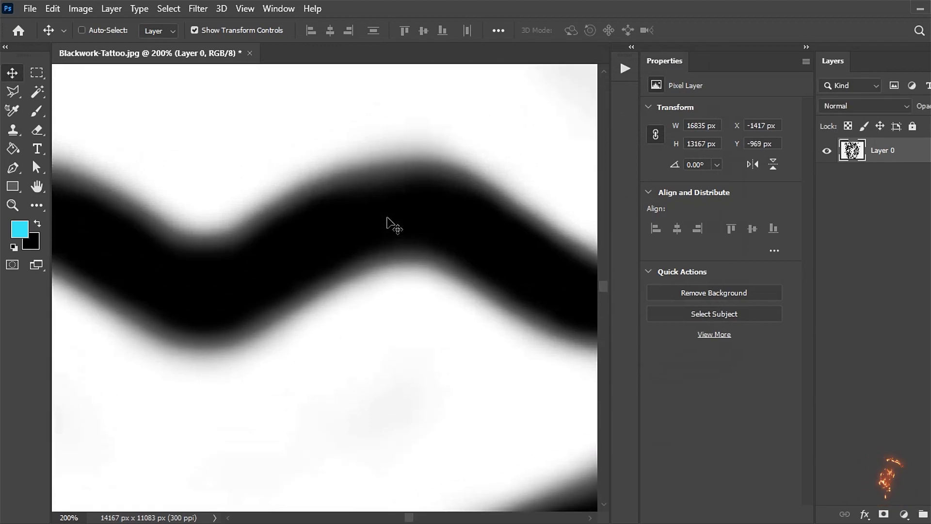
key("ctrl+plus")
key("ctrl+plus")
key("ctrl+plus")
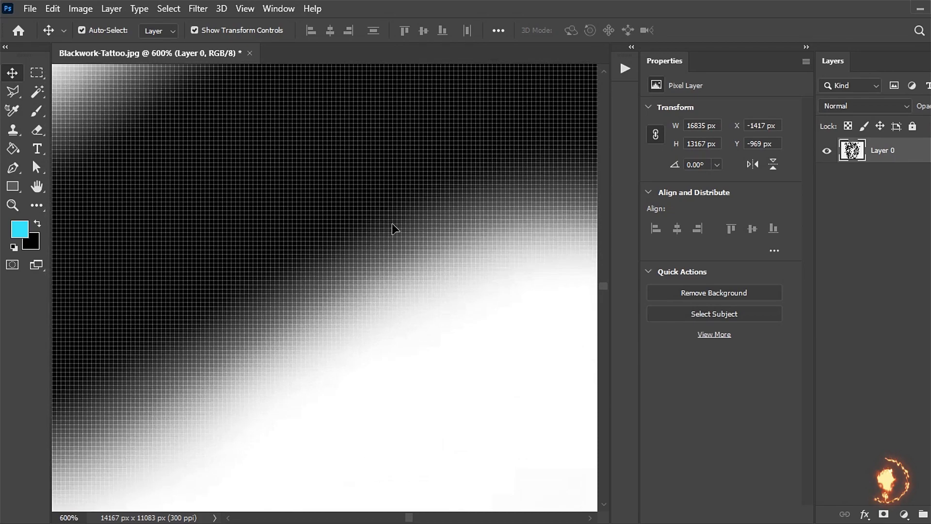
key("ctrl+minus")
key("ctrl+minus")
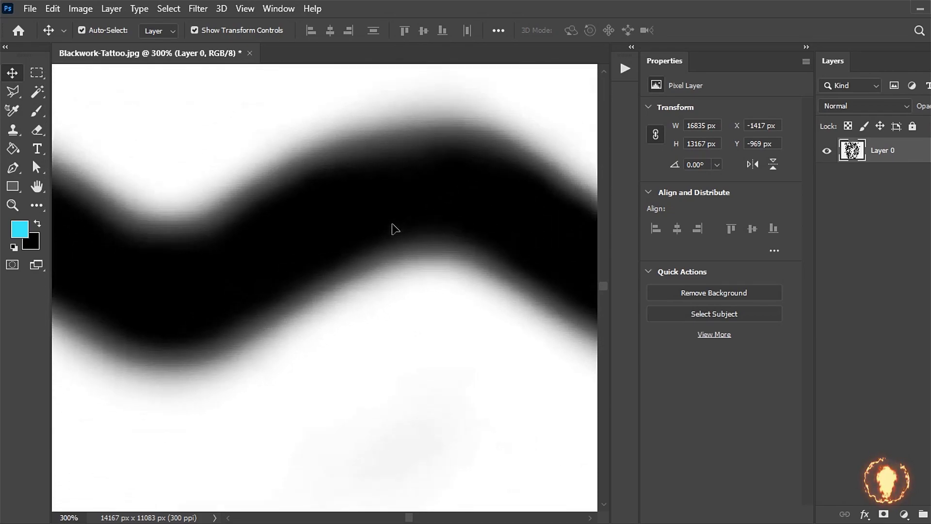
key("ctrl+minus")
key("ctrl+minus")
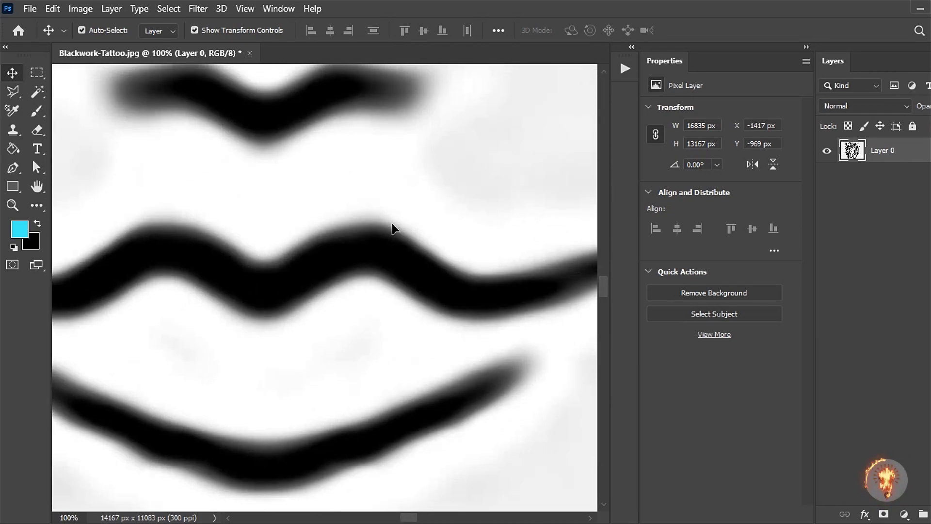
key("ctrl+minus")
key("ctrl+minus")
Step: Inspect the mouth and chin lines at several magnifications, then view the whole figure
key("ctrl+minus")
key("ctrl+minus")
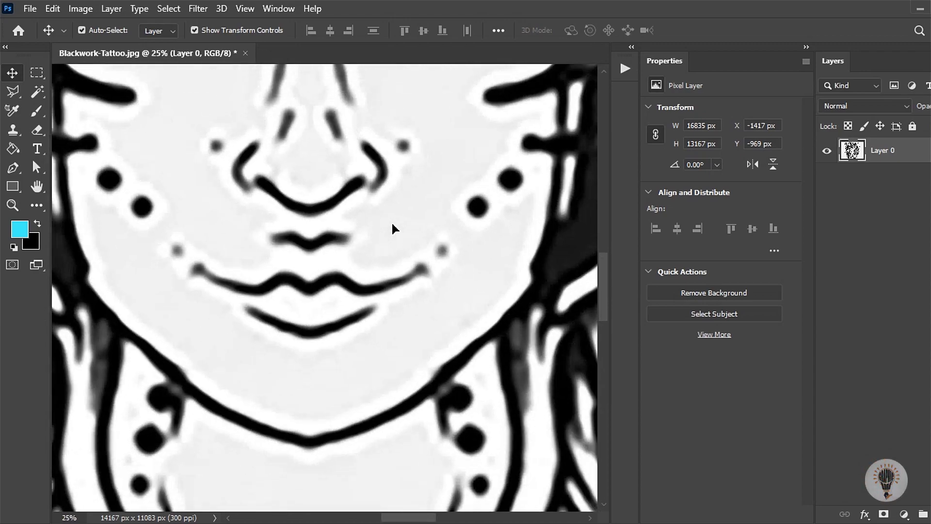
key("ctrl+minus")
key("ctrl+minus")
key("ctrl+minus")
key("ctrl+minus")
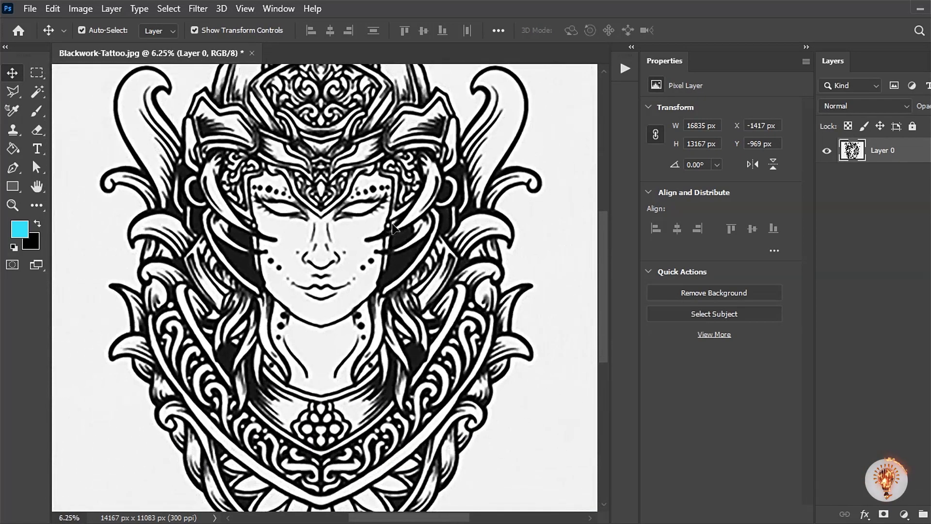
key("ctrl+plus")
key("ctrl+plus")
key("ctrl+plus")
key("ctrl+plus")
key("ctrl+plus")
key("ctrl+plus")
key("ctrl+plus")
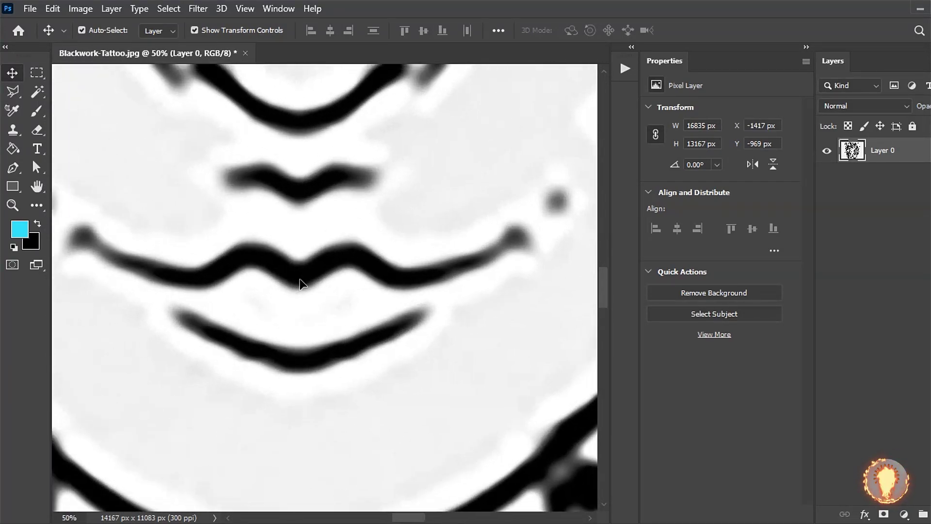
key("ctrl+minus")
key("ctrl+minus")
key("ctrl+minus")
key("ctrl+minus")
key("ctrl+minus")
key("ctrl+minus")
key("ctrl+minus")
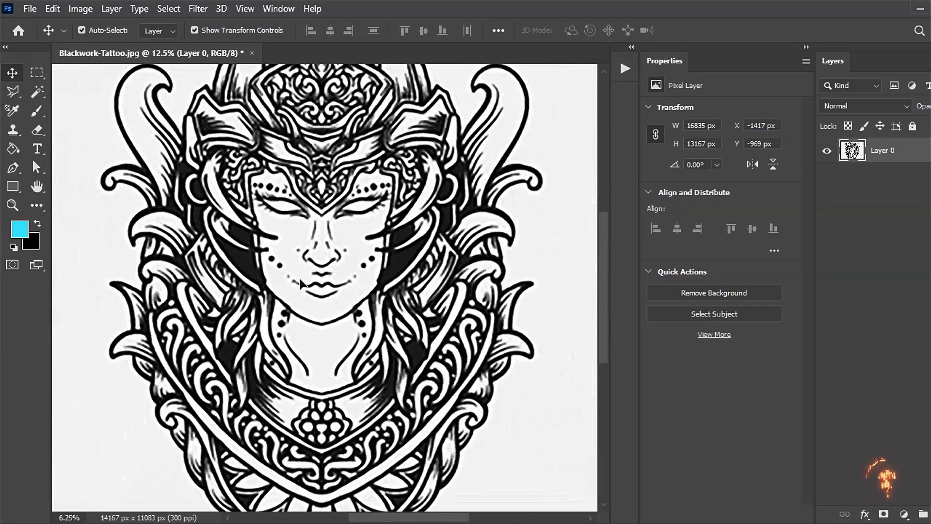
key("ctrl+minus")
key("ctrl+minus")
key("ctrl+plus")
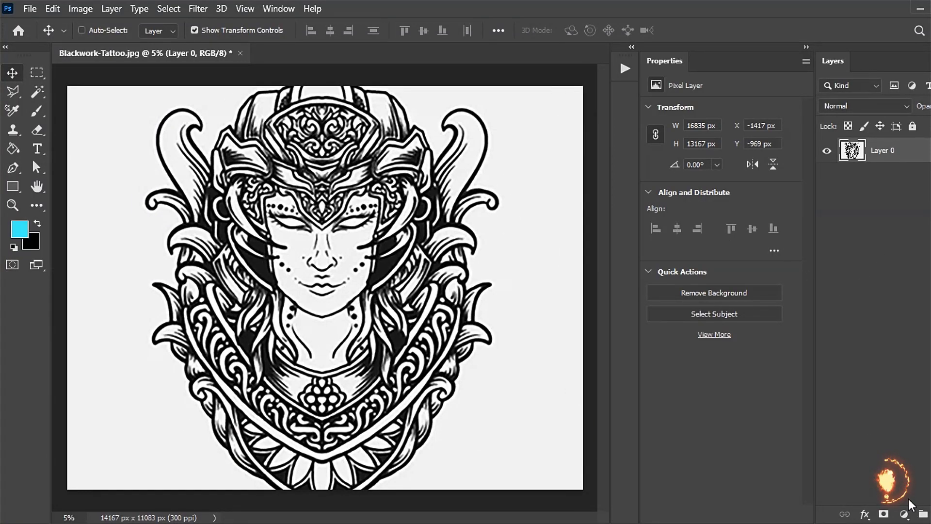
left_click(905, 513)
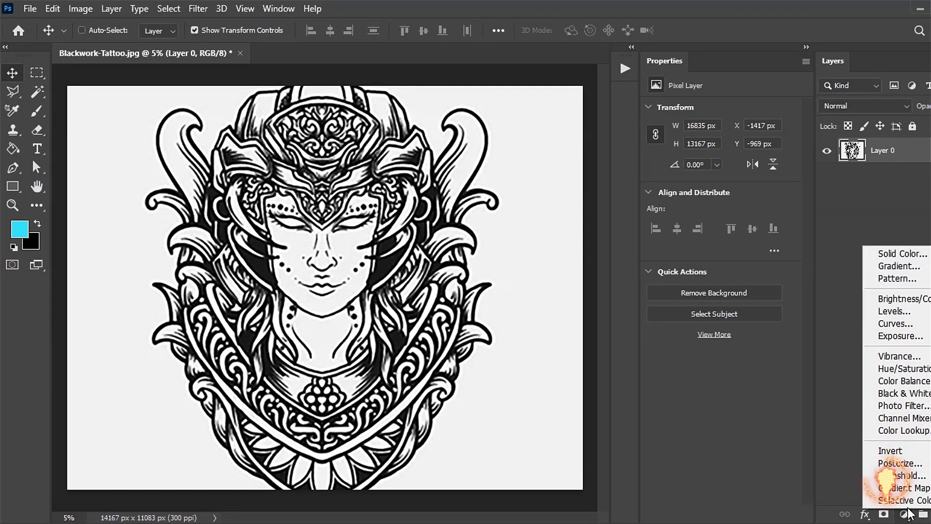
Step: Add a Curves adjustment layer with the white point pulled to 161 and black point pulled right
left_click(882, 324)
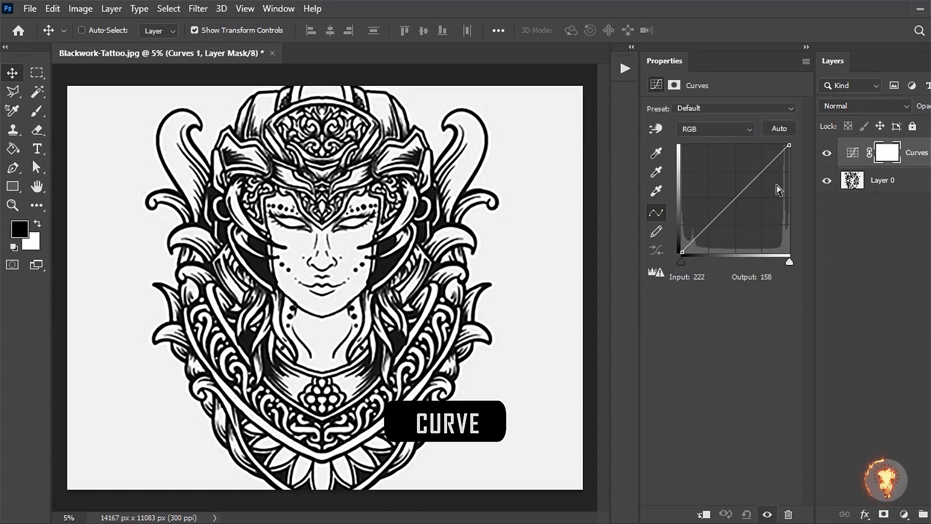
left_click_drag(789, 262, 749, 260)
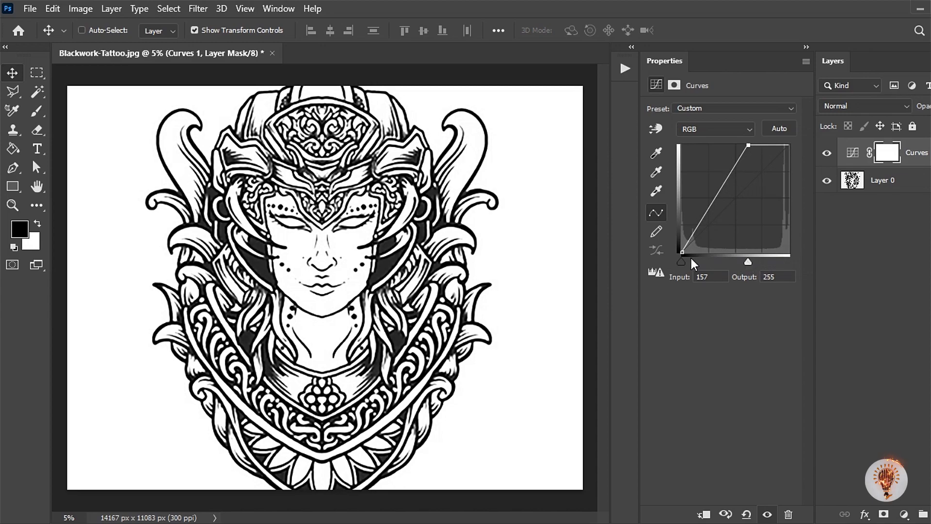
left_click_drag(679, 261, 717, 257)
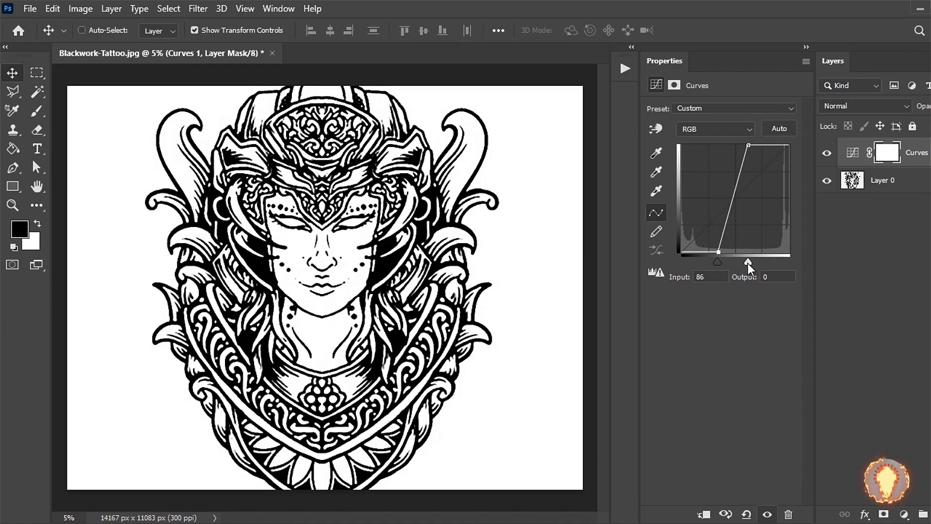
left_click_drag(749, 263, 750, 263)
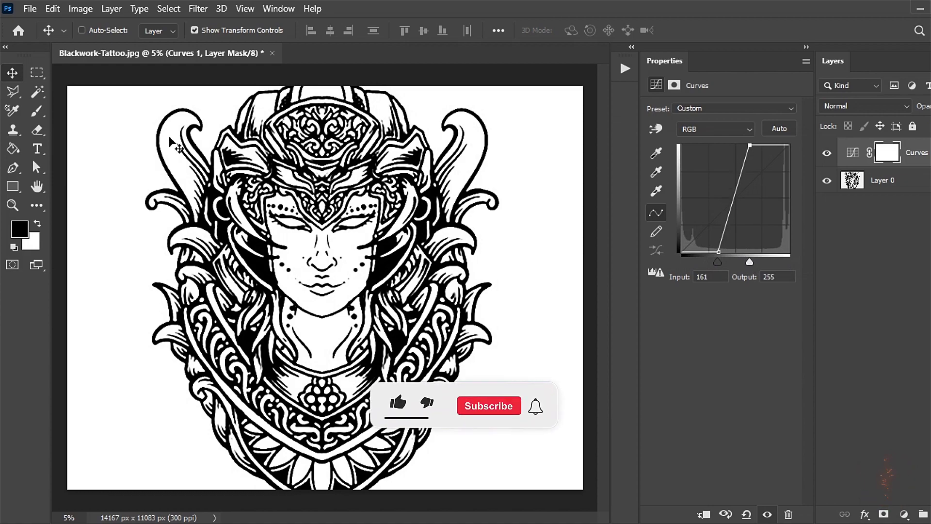
Step: Zoom in to check the crisp face lines, zoom back out, and select the tattoo pixel layer
key("ctrl+plus")
key("ctrl+plus")
key("ctrl+plus")
key("ctrl+plus")
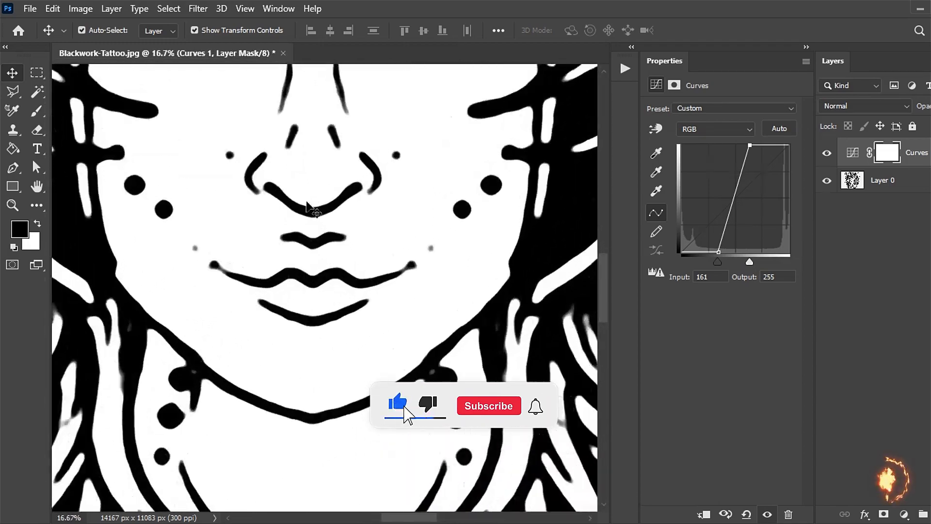
key("ctrl+plus")
key("ctrl+plus")
key("ctrl+plus")
scroll(402, 198, "up", 5)
key("ctrl+plus")
key("ctrl+plus")
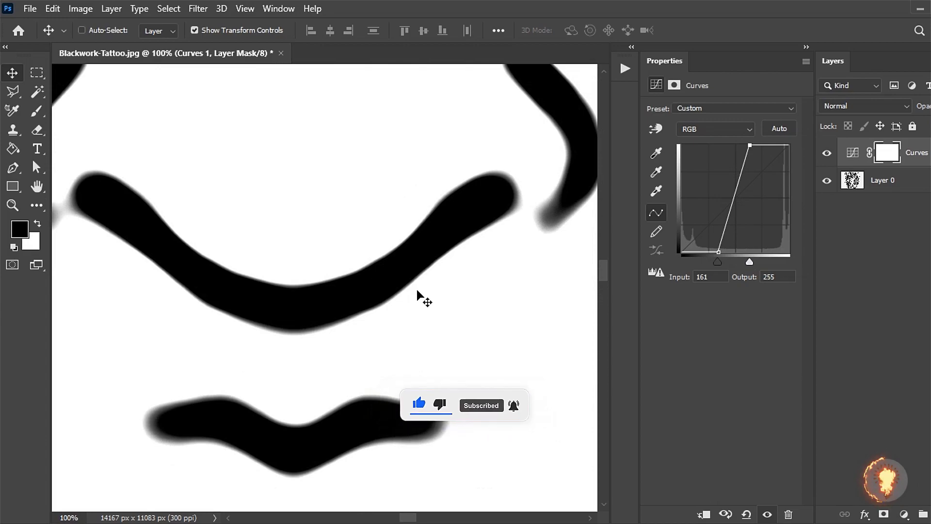
scroll(417, 290, "up", 2)
key("ctrl+minus")
key("ctrl+minus")
key("ctrl+minus")
key("ctrl+minus")
key("ctrl+minus")
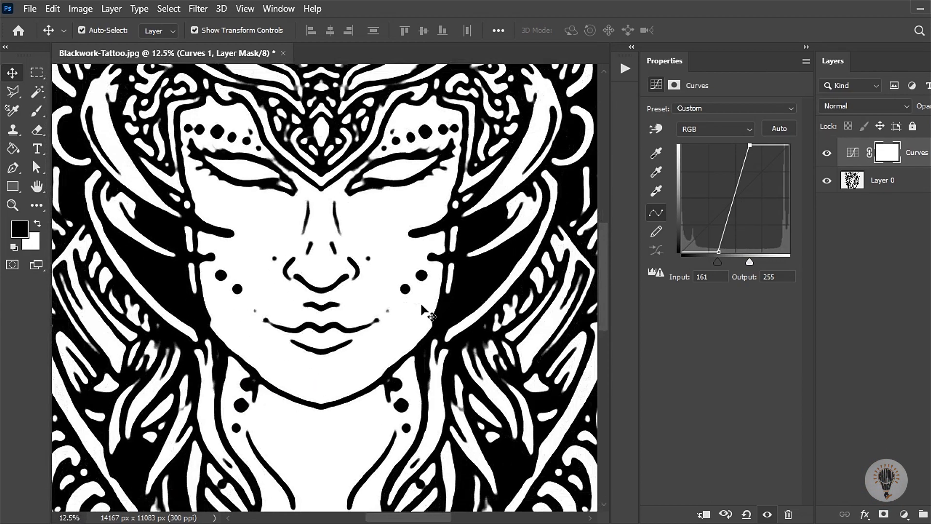
key("ctrl+minus")
key("ctrl+minus")
key("ctrl+minus")
key("ctrl+minus")
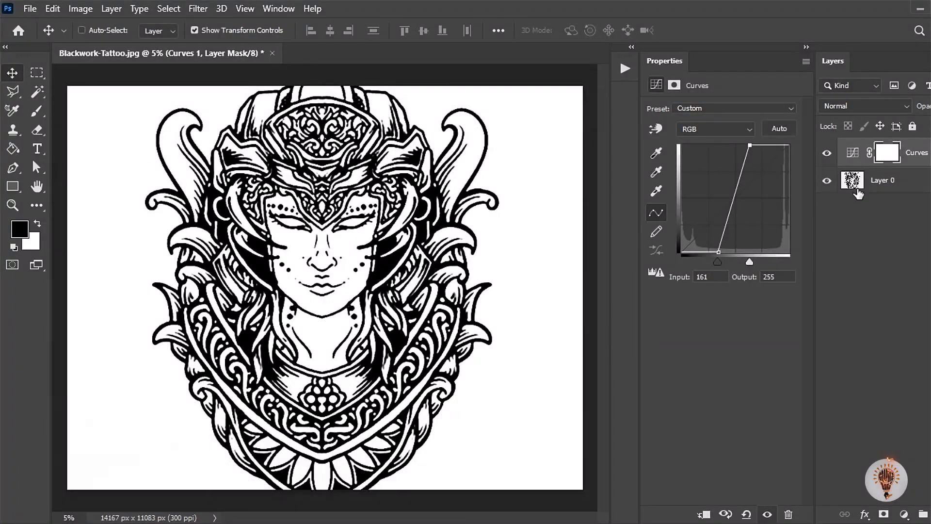
left_click(856, 186)
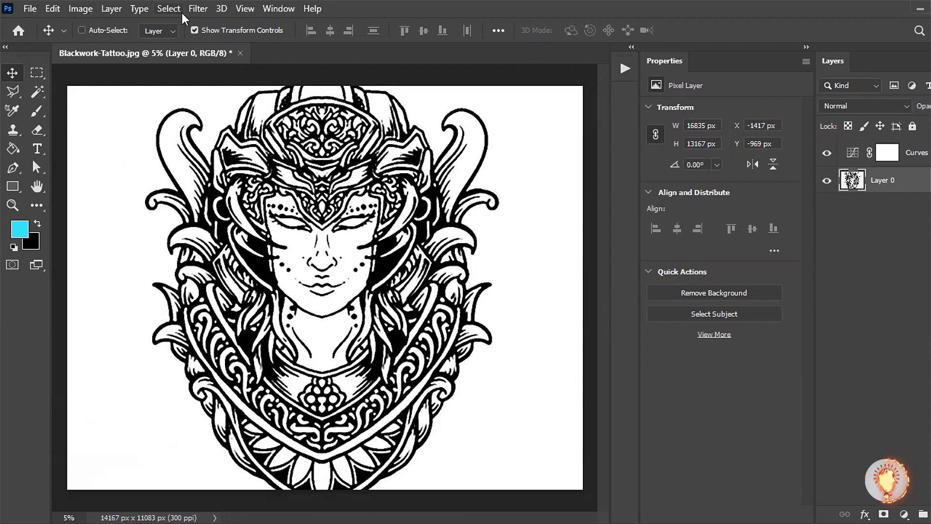
Step: Apply a Gaussian Blur with a 3.1-pixel radius to Layer 0
left_click(197, 9)
mouse_move(207, 194)
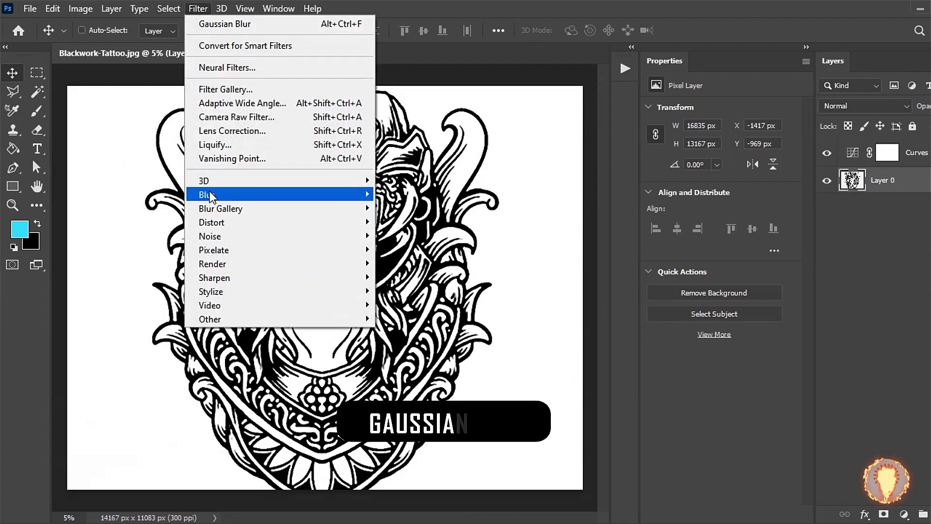
left_click(408, 250)
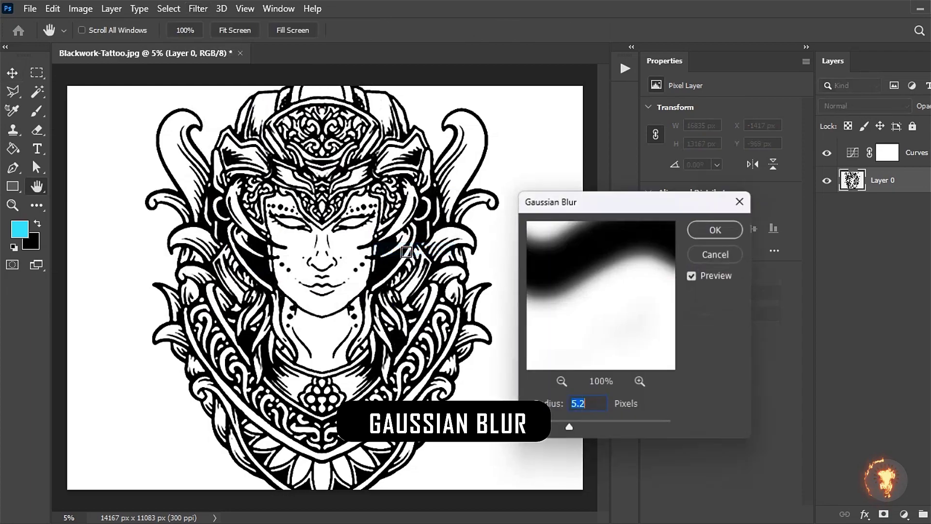
left_click_drag(566, 427, 555, 429)
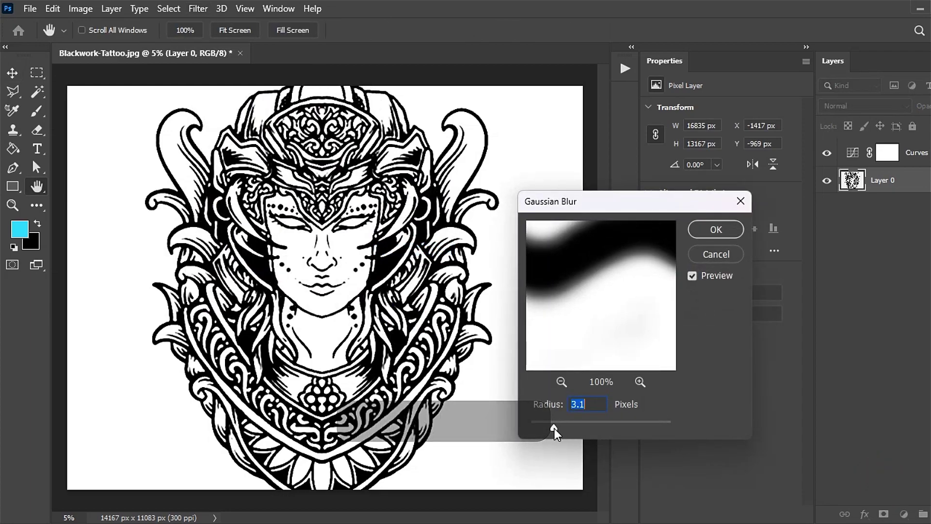
left_click(717, 230)
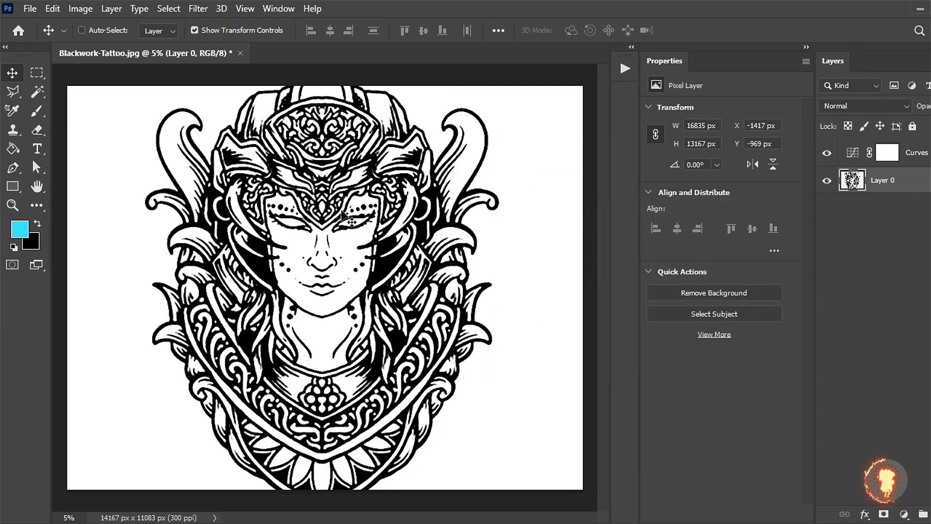
scroll(339, 213, "up", 2)
scroll(339, 211, "up", 2)
scroll(339, 208, "up", 2)
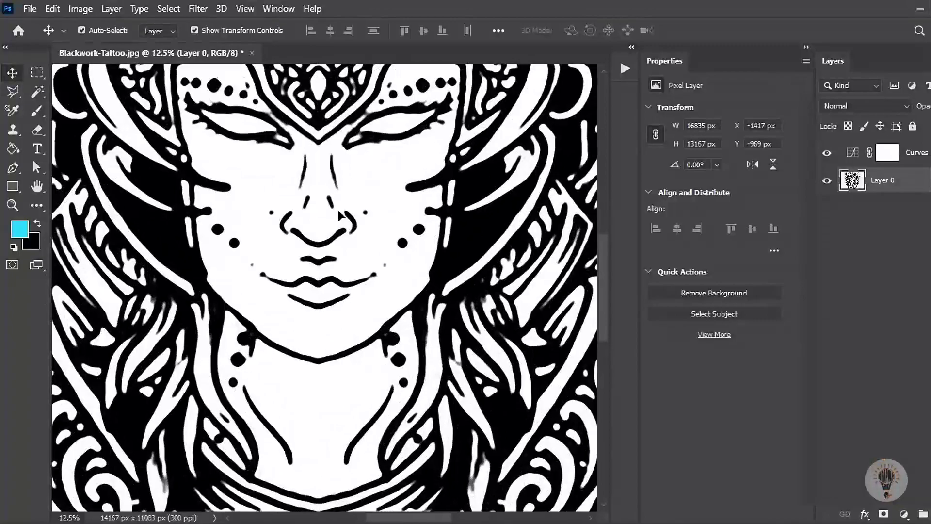
scroll(338, 213, "up", 2)
scroll(338, 216, "up", 2)
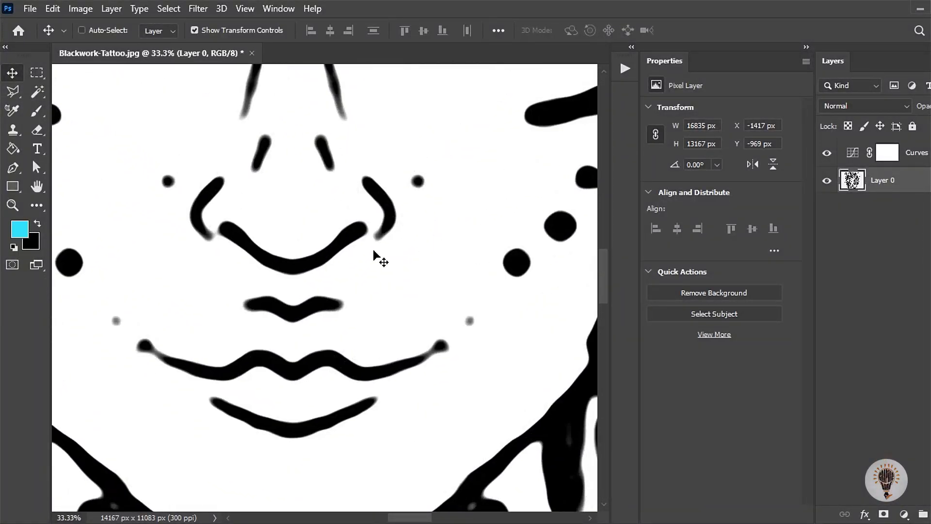
scroll(367, 254, "up", 1)
scroll(366, 242, "up", 2)
left_click_drag(365, 224, 315, 314)
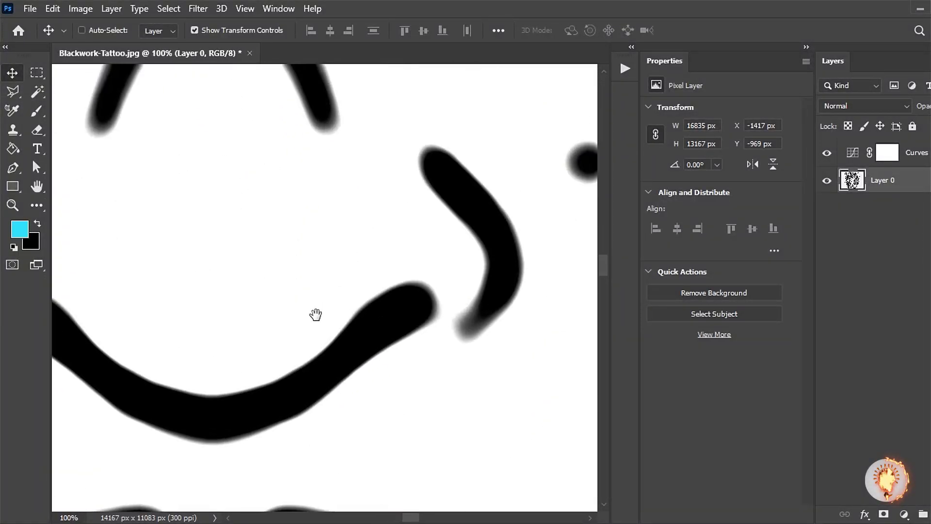
left_click_drag(417, 274, 617, 305)
mouse_move(598, 407)
left_mouse_down()
mouse_move(297, 364)
mouse_move(521, 380)
left_mouse_up()
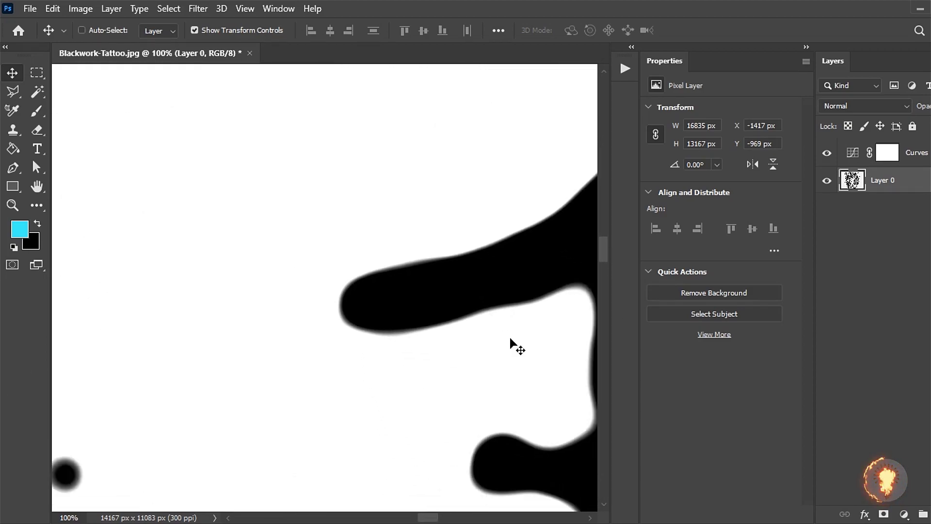
scroll(511, 345, "down", 2)
scroll(511, 344, "down", 2)
scroll(511, 344, "down", 1)
scroll(511, 344, "down", 2)
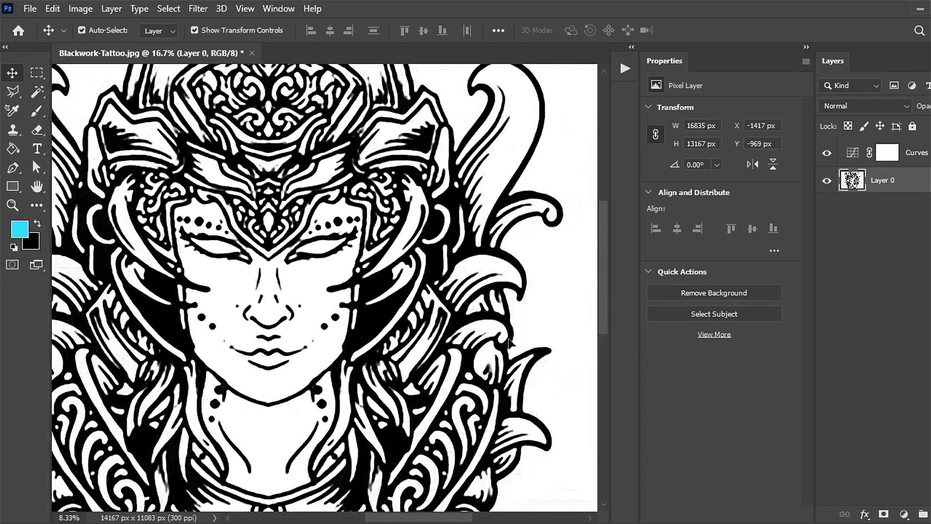
scroll(510, 344, "down", 1)
scroll(507, 336, "down", 1)
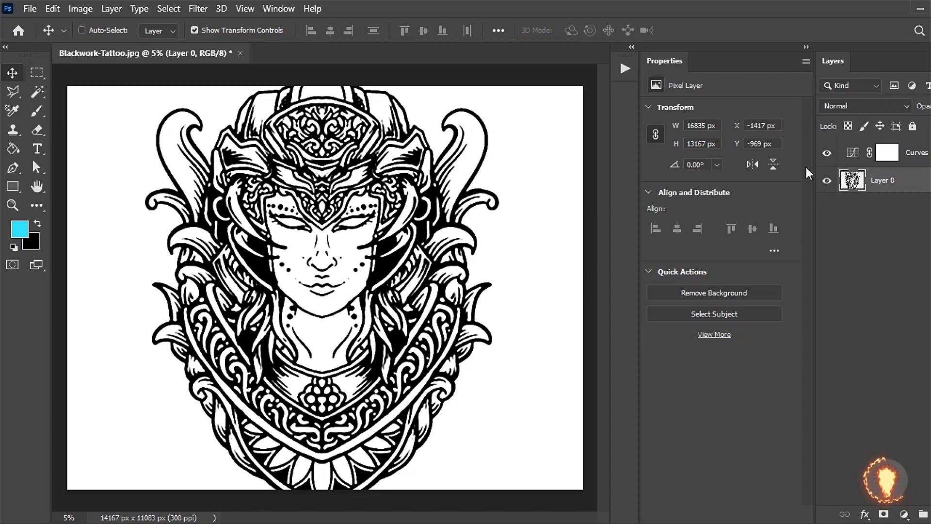
Step: Reselect the Curves 1 adjustment thumbnail so its steep curve shows in Properties
left_click(847, 156)
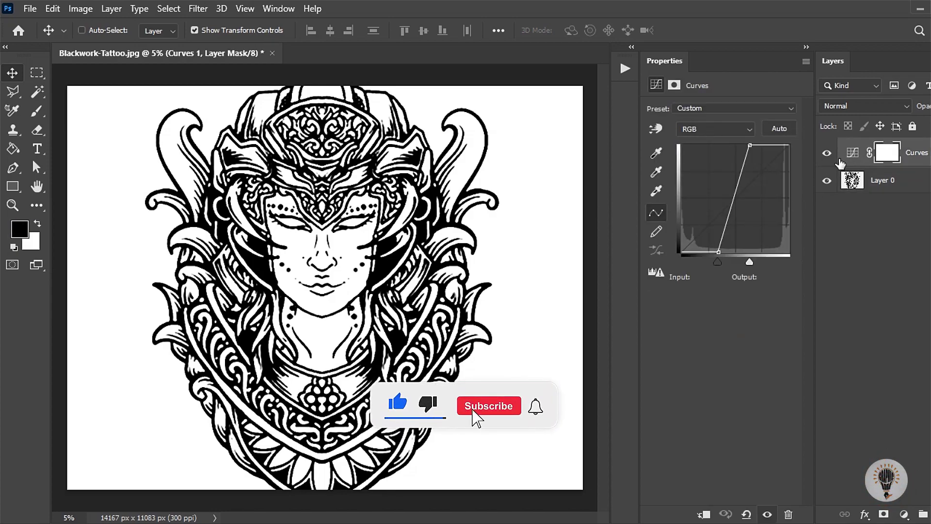
left_click(843, 159)
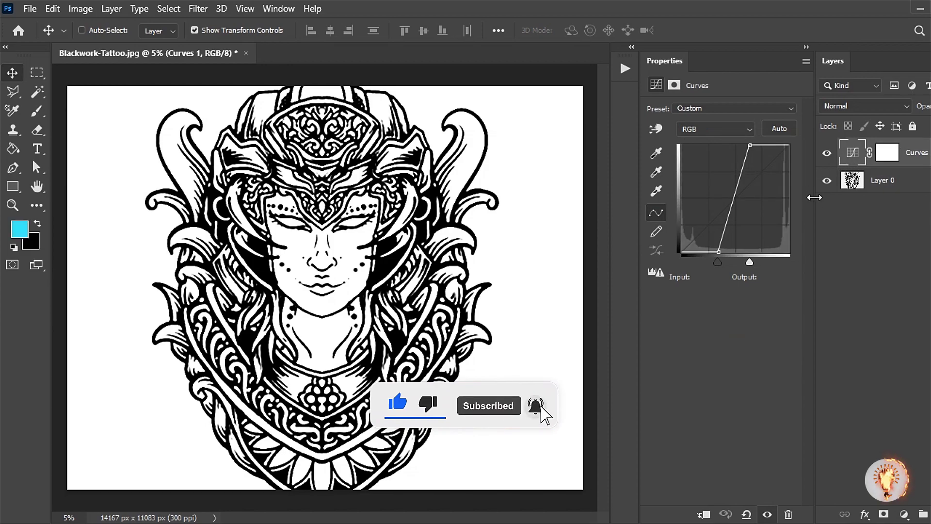